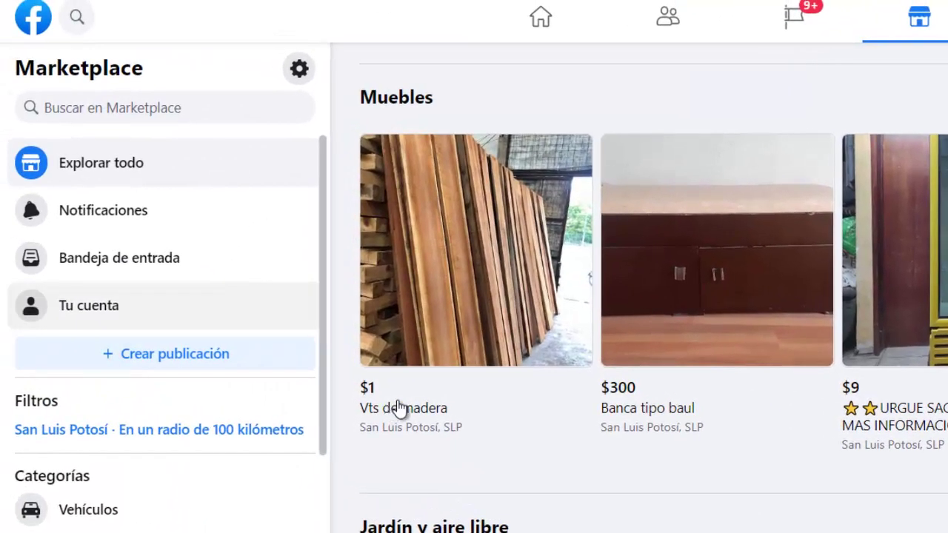
Step: Start a new Marketplace listing of the type "Artículo en venta"
{"action": "left_click", "coordinate": [179, 366]}
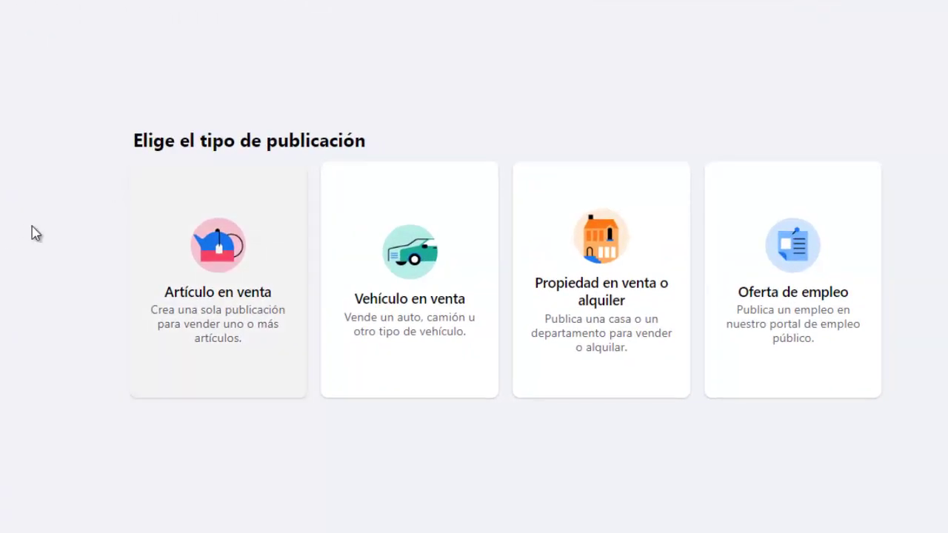
{"action": "left_click", "coordinate": [187, 282]}
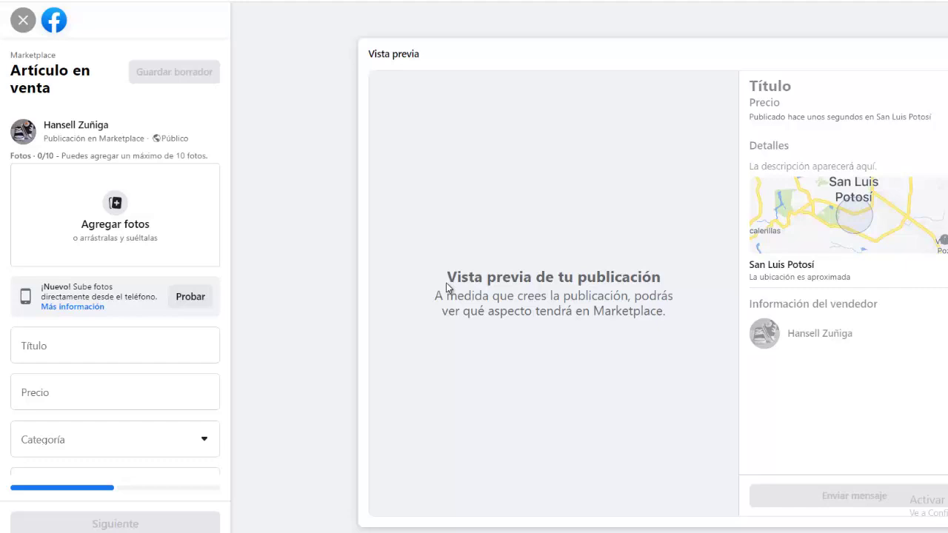
{"action": "left_click", "coordinate": [101, 227]}
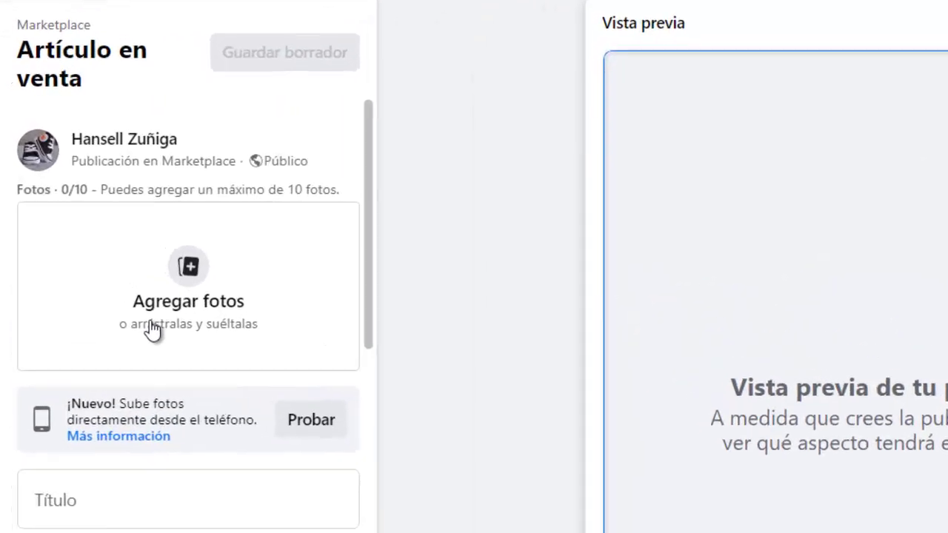
Step: Examine the options available for the listing's Categoría, from Casa y jardín through Electrónica, without choosing one
{"action": "scroll", "coordinate": [97, 248], "scroll_direction": "down", "scroll_amount": 2}
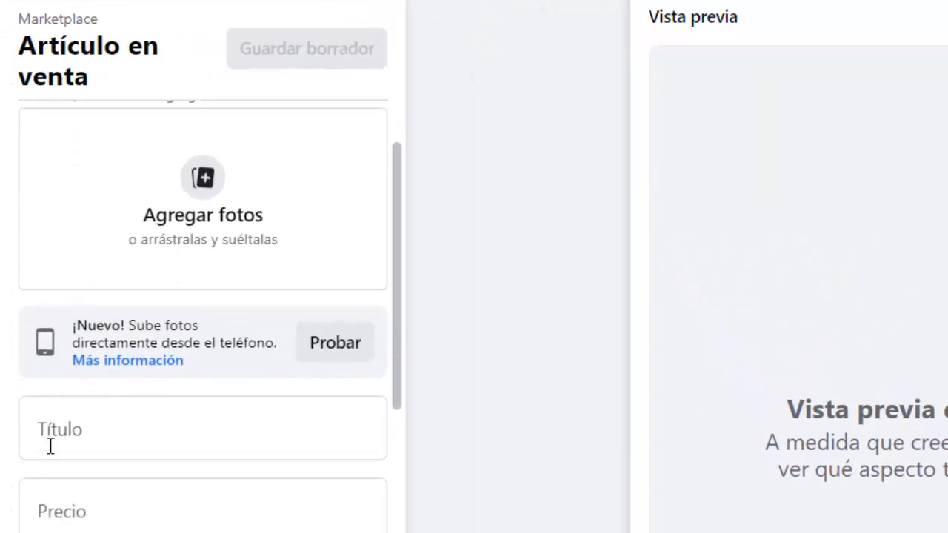
{"action": "scroll", "coordinate": [364, 324], "scroll_direction": "down", "scroll_amount": 4}
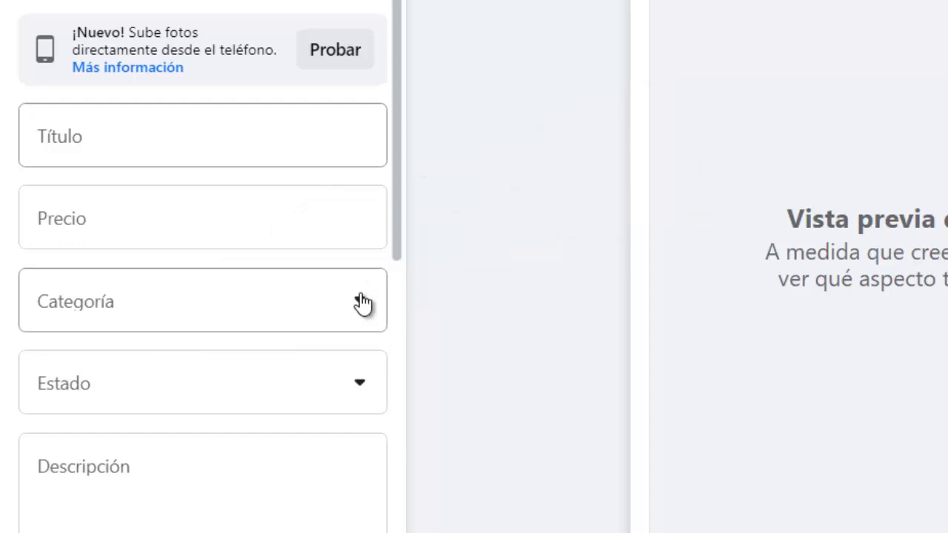
{"action": "left_click", "coordinate": [363, 302]}
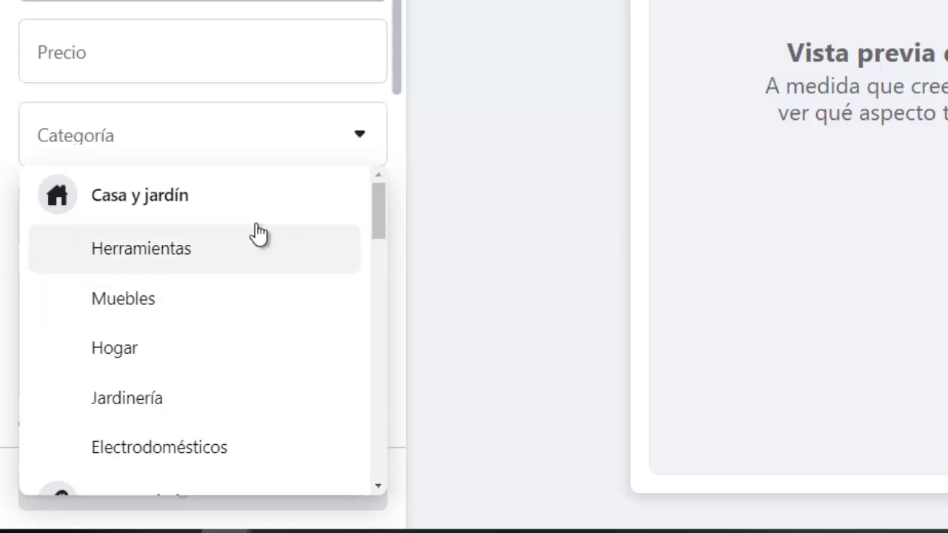
{"action": "scroll", "coordinate": [260, 234], "scroll_direction": "down", "scroll_amount": 2}
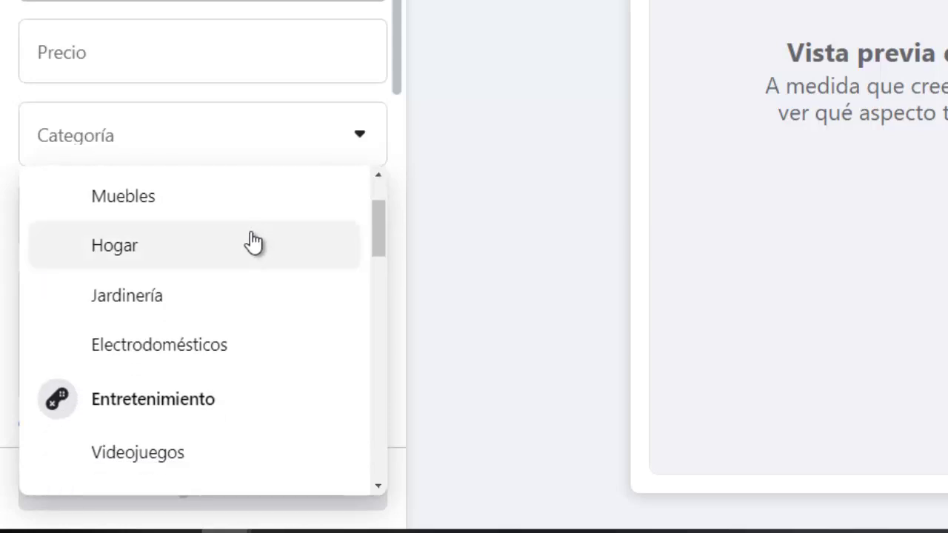
{"action": "scroll", "coordinate": [193, 259], "scroll_direction": "down", "scroll_amount": 1}
{"action": "scroll", "coordinate": [252, 271], "scroll_direction": "down", "scroll_amount": 4}
{"action": "scroll", "coordinate": [280, 271], "scroll_direction": "down", "scroll_amount": 2}
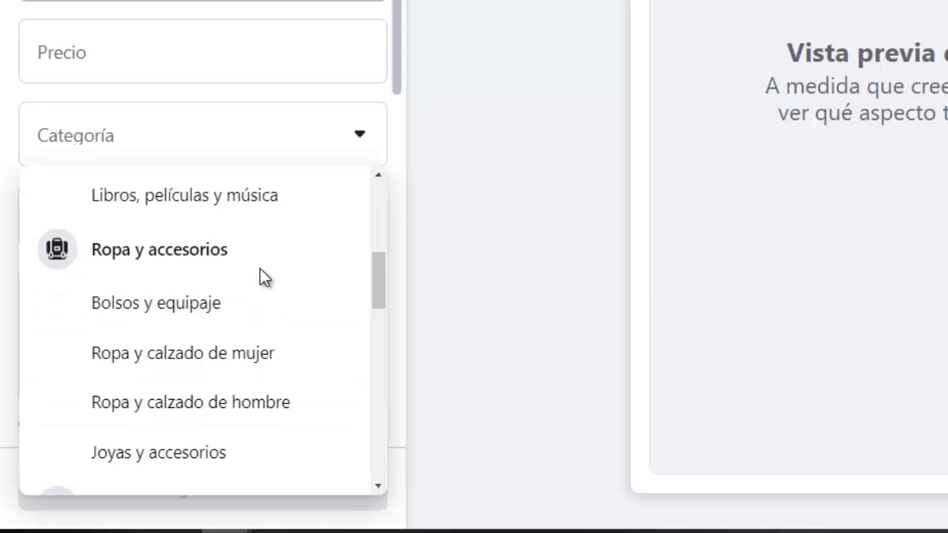
{"action": "scroll", "coordinate": [260, 276], "scroll_direction": "down", "scroll_amount": 4}
{"action": "scroll", "coordinate": [260, 276], "scroll_direction": "down", "scroll_amount": 1}
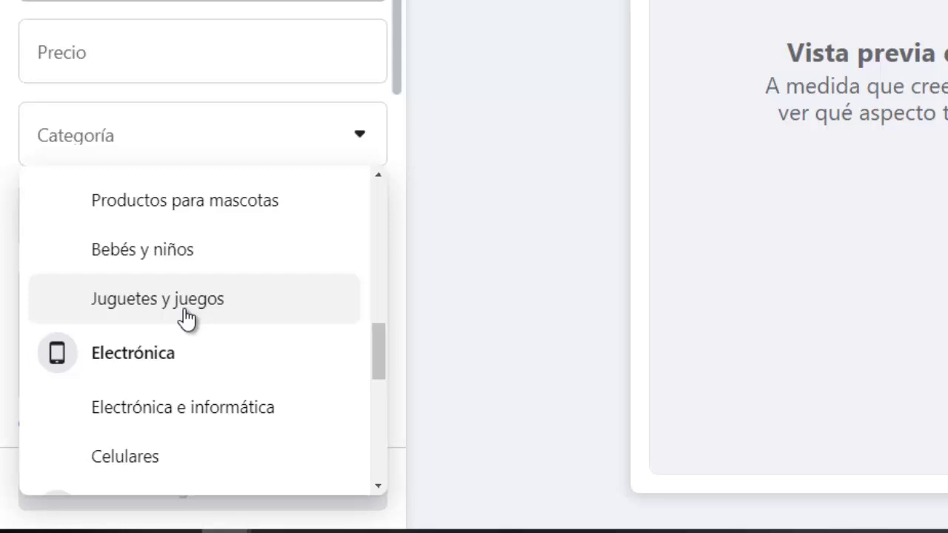
{"action": "scroll", "coordinate": [218, 317], "scroll_direction": "up", "scroll_amount": 2}
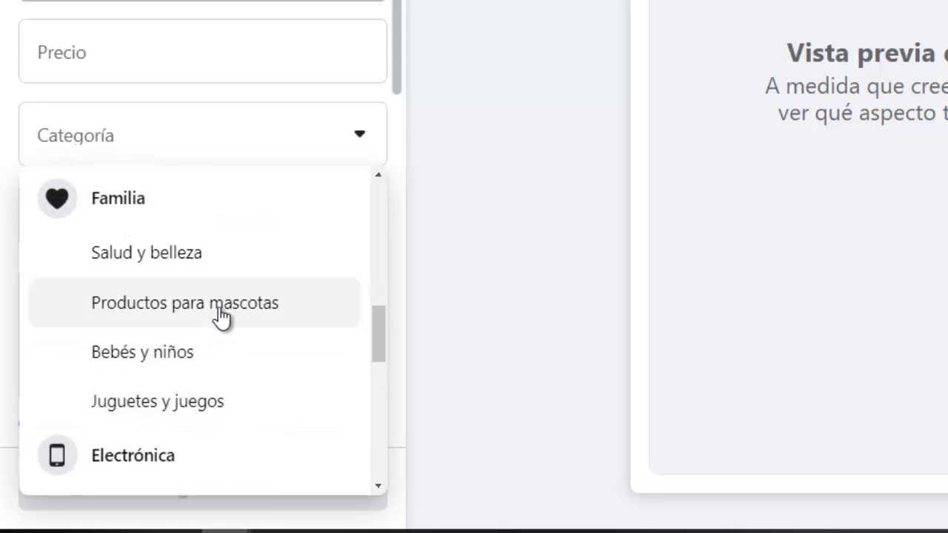
{"action": "scroll", "coordinate": [221, 315], "scroll_direction": "up", "scroll_amount": 5}
{"action": "scroll", "coordinate": [219, 308], "scroll_direction": "up", "scroll_amount": 1}
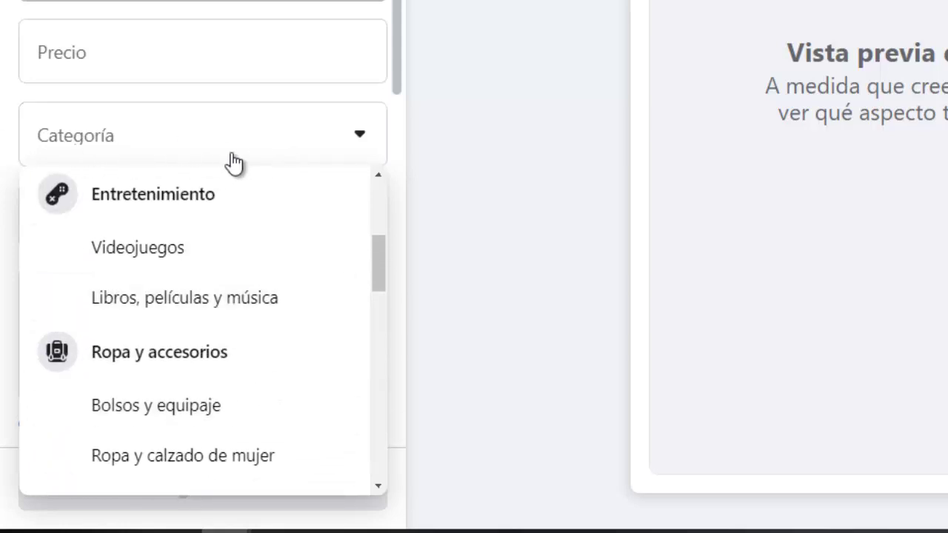
{"action": "left_click", "coordinate": [489, 154]}
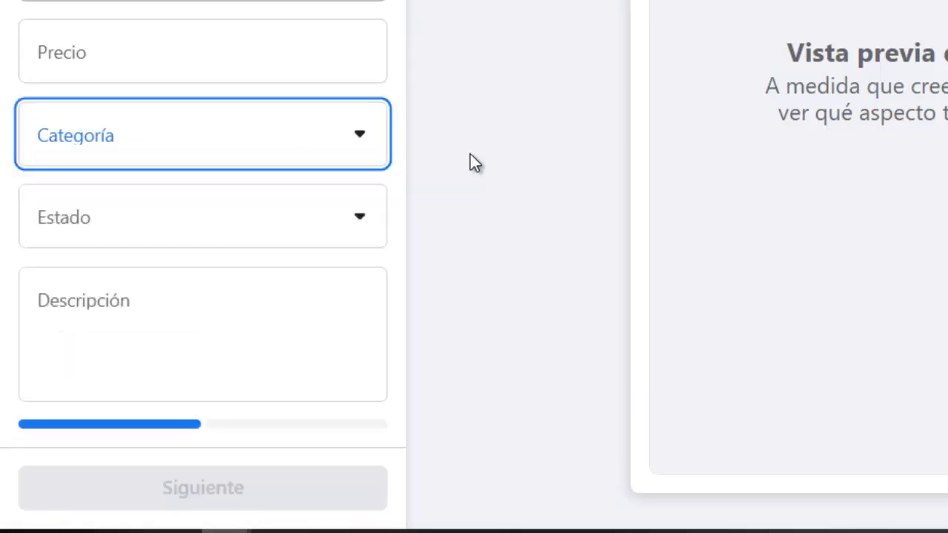
Step: Add the product tag "ropa" to the listing
{"action": "scroll", "coordinate": [272, 99], "scroll_direction": "down", "scroll_amount": 2}
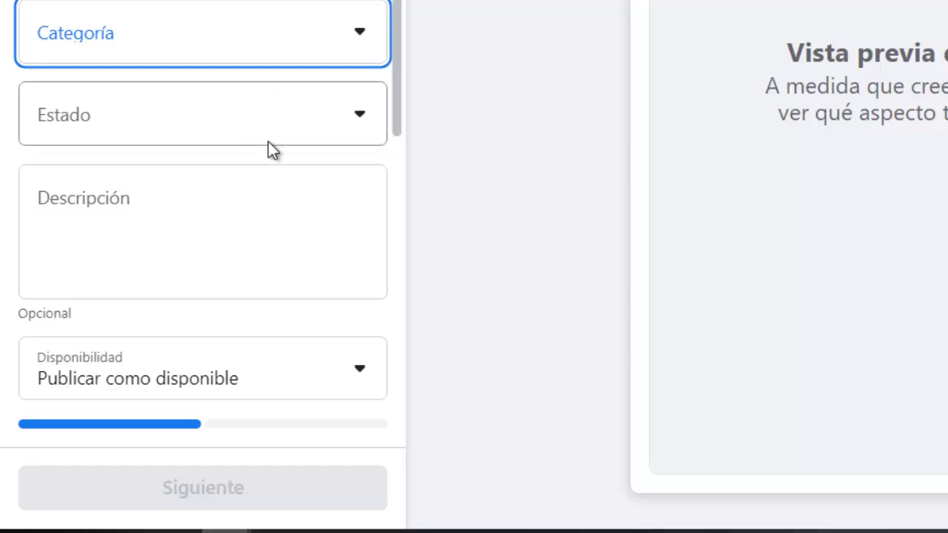
{"action": "scroll", "coordinate": [267, 173], "scroll_direction": "up", "scroll_amount": 5}
{"action": "scroll", "coordinate": [233, 166], "scroll_direction": "down", "scroll_amount": 15}
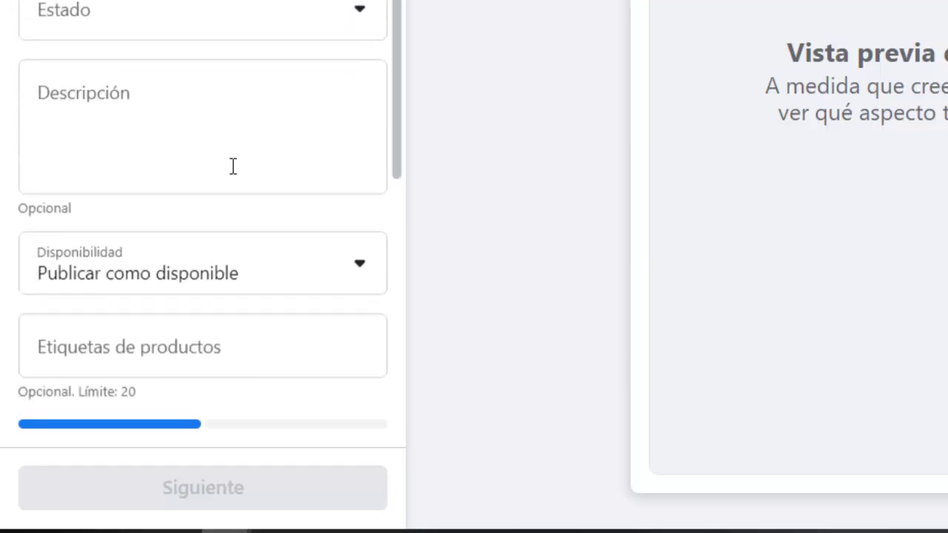
{"action": "scroll", "coordinate": [229, 168], "scroll_direction": "up", "scroll_amount": 6}
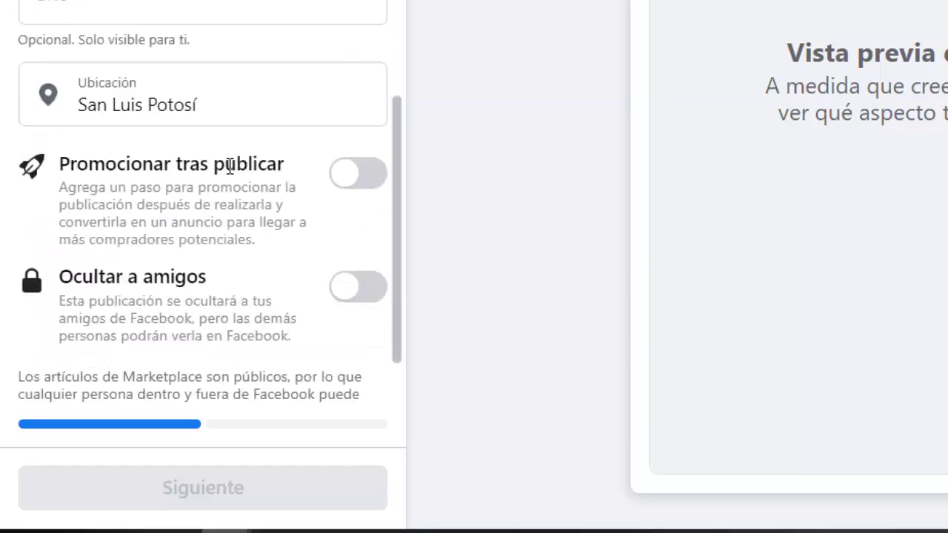
{"action": "left_click", "coordinate": [183, 108]}
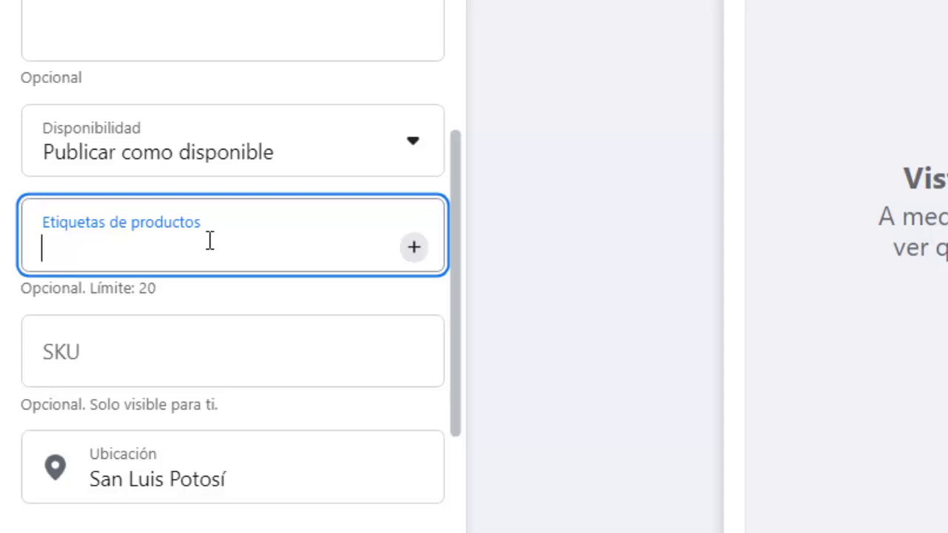
{"action": "type", "text": "ropa"}
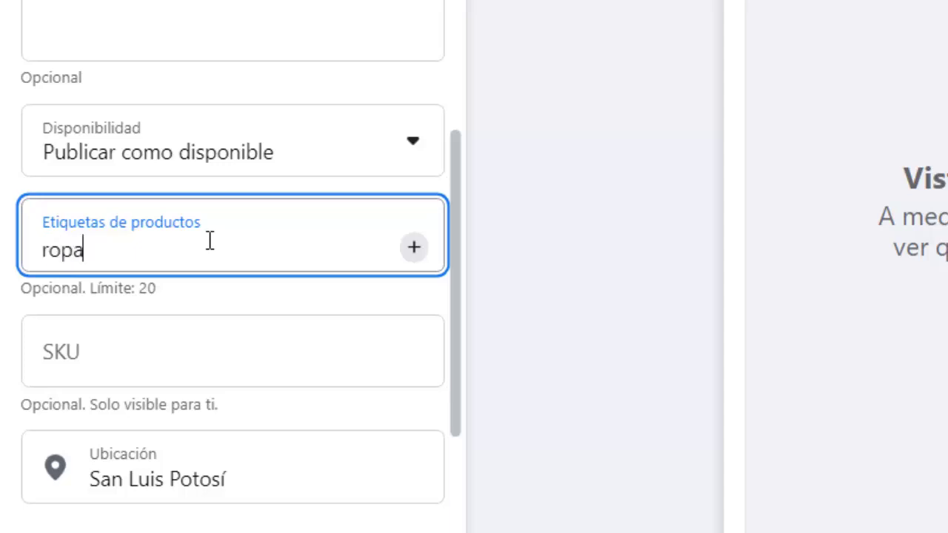
{"action": "key", "text": "Return"}
Step: Add a second product tag, "ropa para caballero", to the listing
{"action": "type", "text": "ropa para ca"}
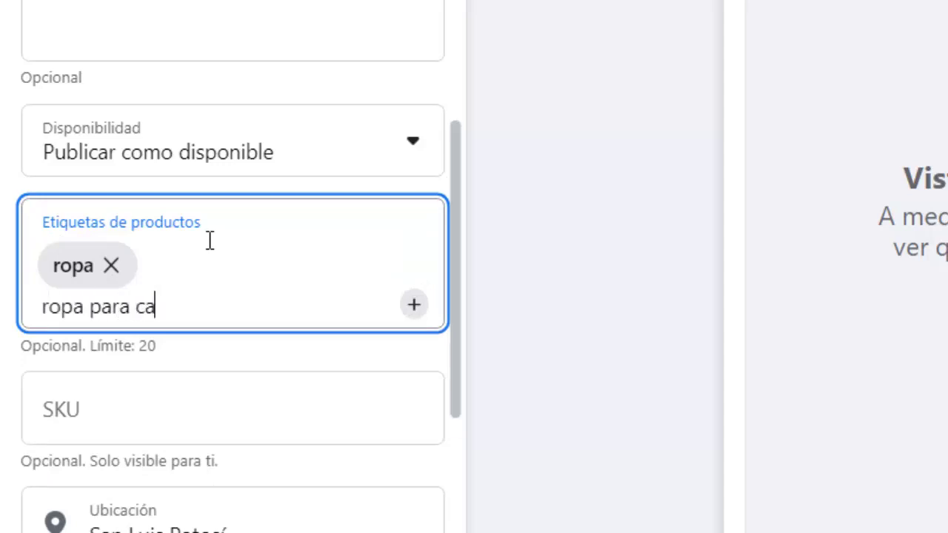
{"action": "type", "text": "vballerto"}
{"action": "key", "text": "BackSpace"}
{"action": "key", "text": "BackSpace"}
{"action": "key", "text": "BackSpace"}
{"action": "key", "text": "BackSpace"}
{"action": "key", "text": "BackSpace"}
{"action": "key", "text": "BackSpace"}
{"action": "key", "text": "BackSpace"}
{"action": "key", "text": "BackSpace"}
{"action": "key", "text": "BackSpace"}
{"action": "type", "text": "ballero"}
{"action": "key", "text": "Return"}
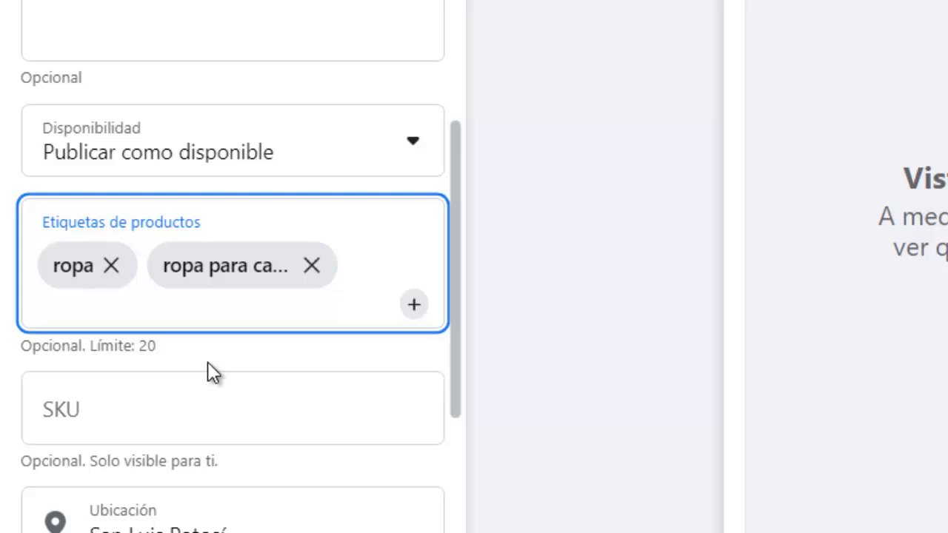
Step: Review the listing form's fields, from the photos, title and price to the product tags, location and promotion option
{"action": "scroll", "coordinate": [194, 368], "scroll_direction": "up", "scroll_amount": 10}
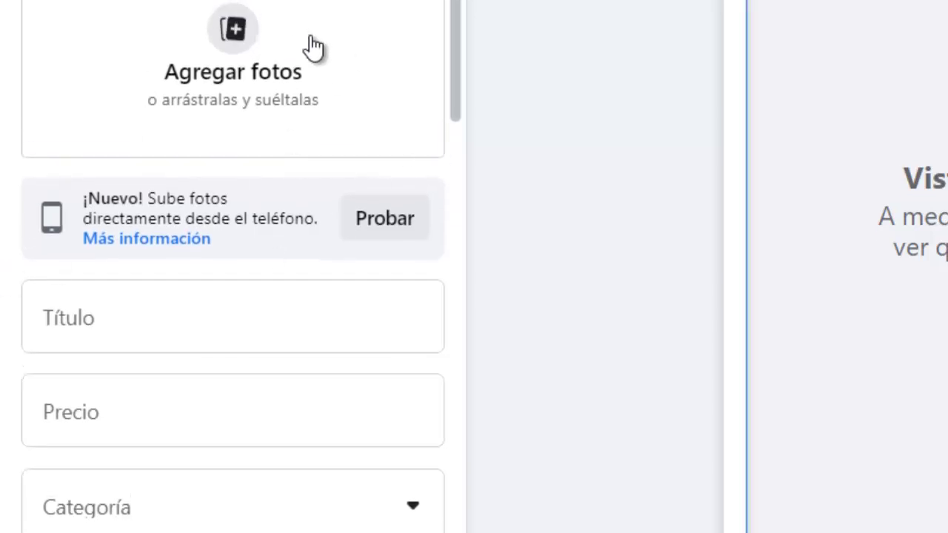
{"action": "scroll", "coordinate": [311, 50], "scroll_direction": "down", "scroll_amount": 1}
{"action": "scroll", "coordinate": [309, 49], "scroll_direction": "down", "scroll_amount": 10}
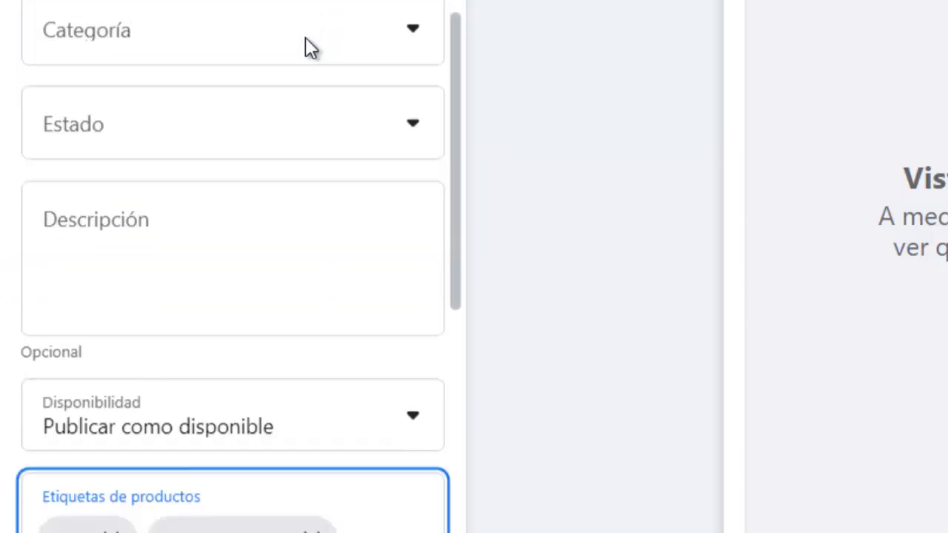
{"action": "scroll", "coordinate": [307, 50], "scroll_direction": "down", "scroll_amount": 1}
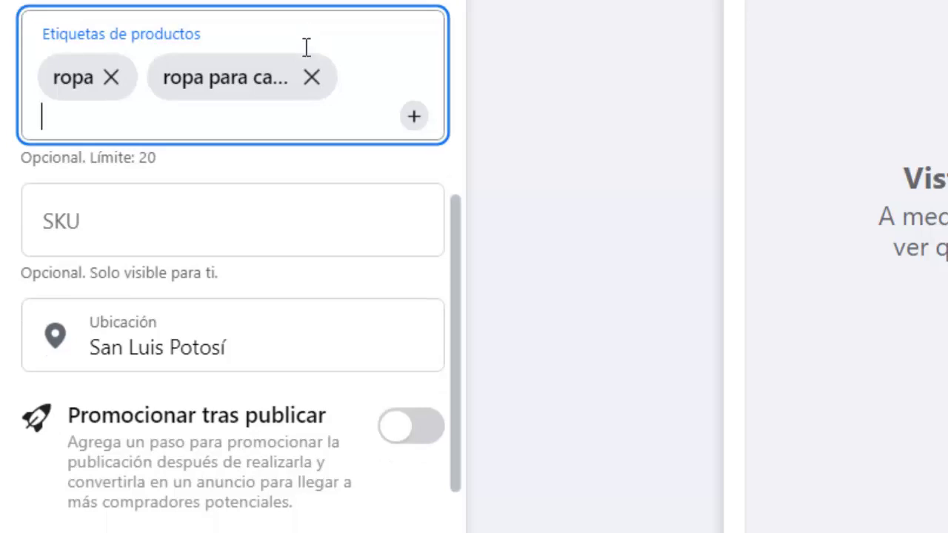
{"action": "scroll", "coordinate": [345, 109], "scroll_direction": "up", "scroll_amount": 10}
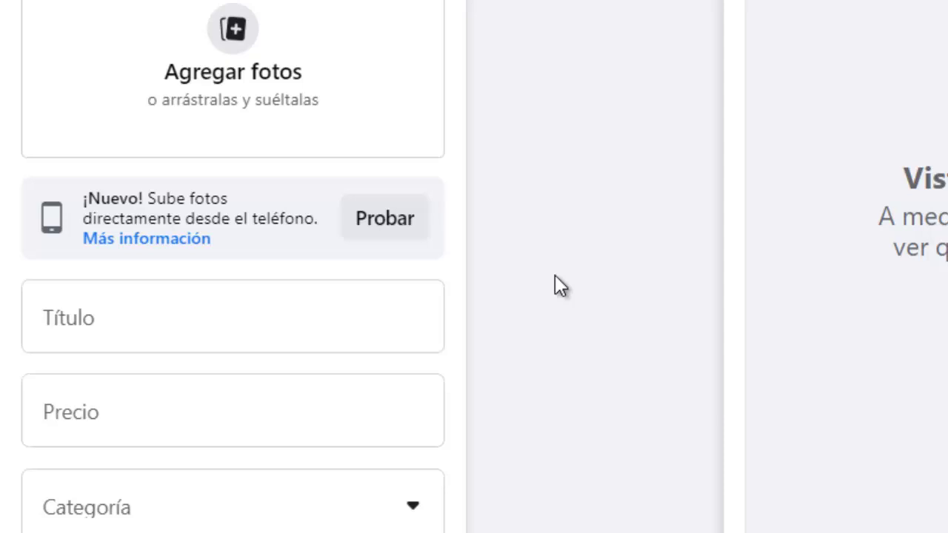
{"action": "scroll", "coordinate": [212, 140], "scroll_direction": "down", "scroll_amount": 8}
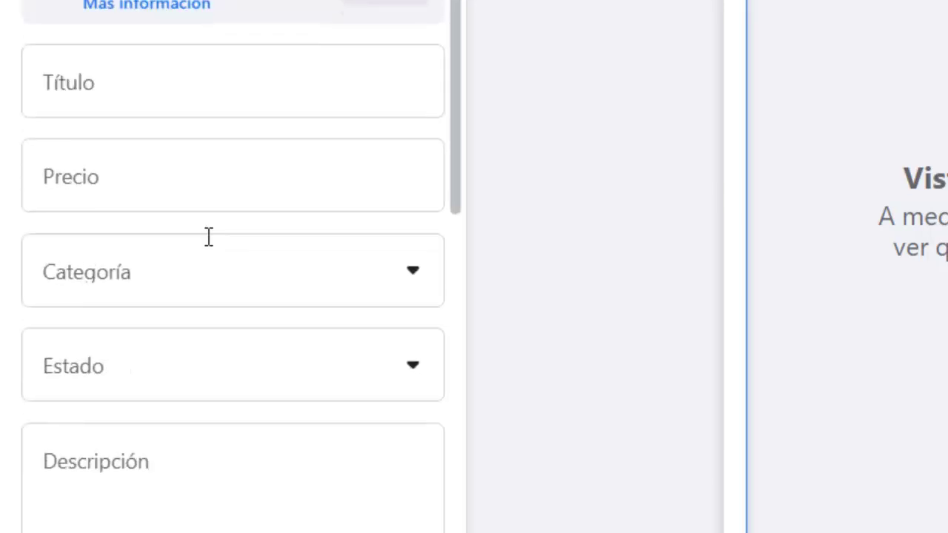
{"action": "scroll", "coordinate": [209, 250], "scroll_direction": "down", "scroll_amount": 2}
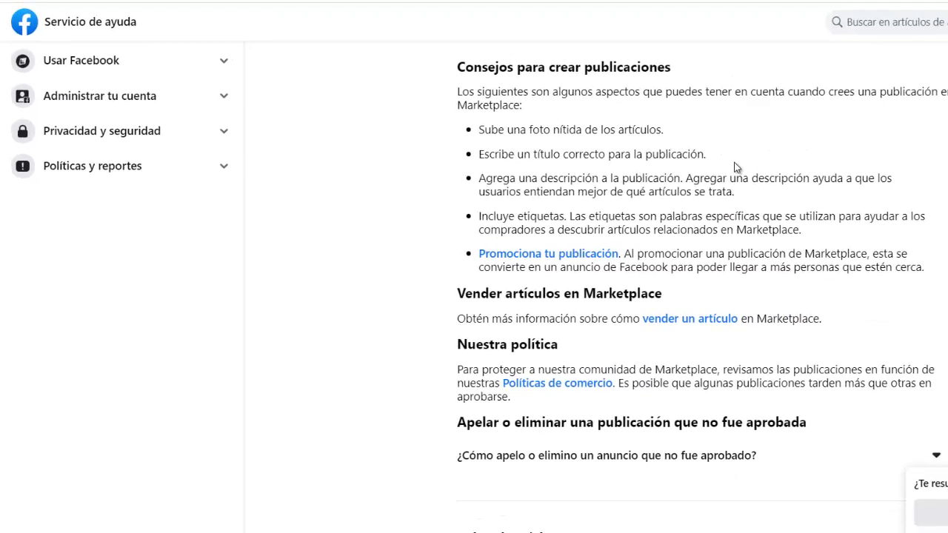
Step: Read the "Consejos para crear publicaciones" section in the help article on getting more visits to a Marketplace listing
{"action": "scroll", "coordinate": [736, 167], "scroll_direction": "up", "scroll_amount": 3}
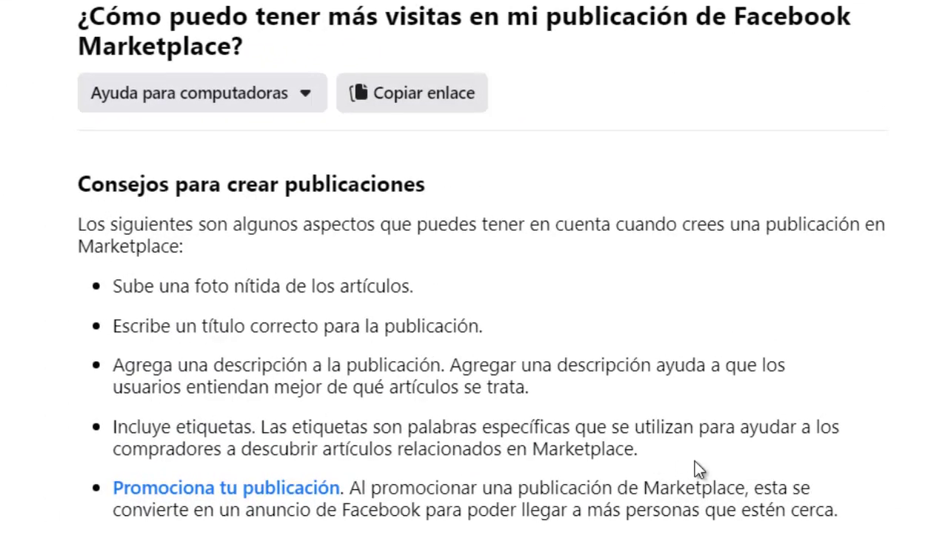
{"action": "scroll", "coordinate": [694, 461], "scroll_direction": "down", "scroll_amount": 1}
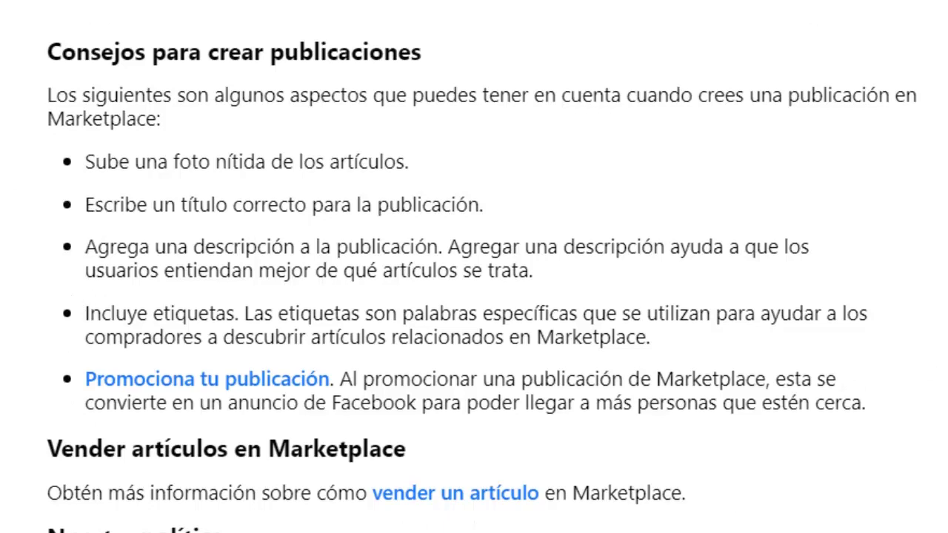
{"action": "scroll", "coordinate": [474, 267], "scroll_direction": "up", "scroll_amount": 2}
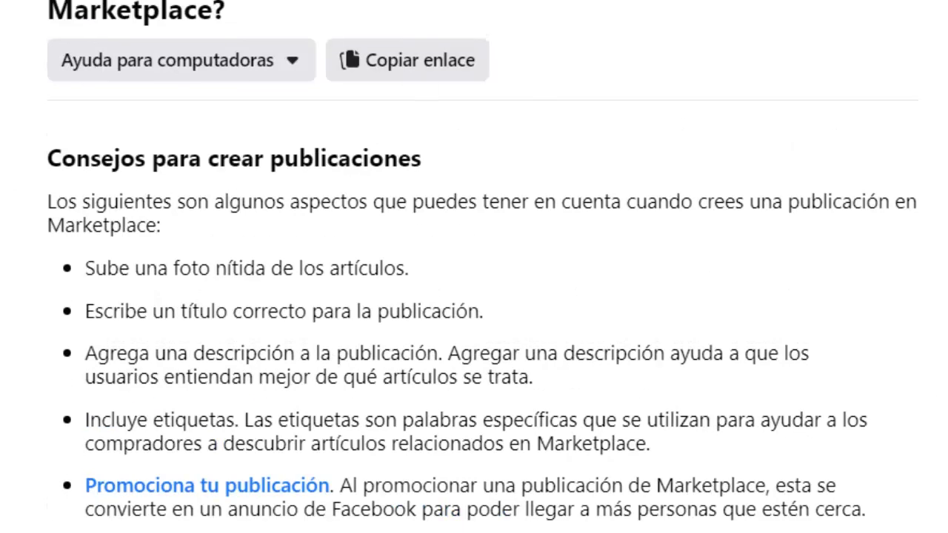